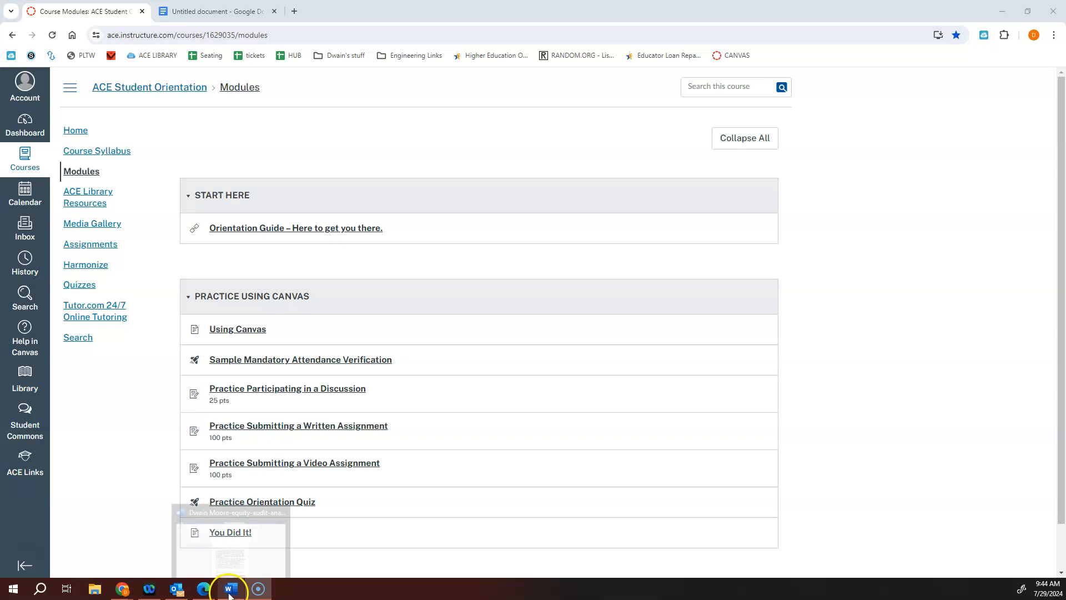
Switch to the equity audit analysis document in Word and review the planning table and the Visit Summary paragraphs
click(228, 591)
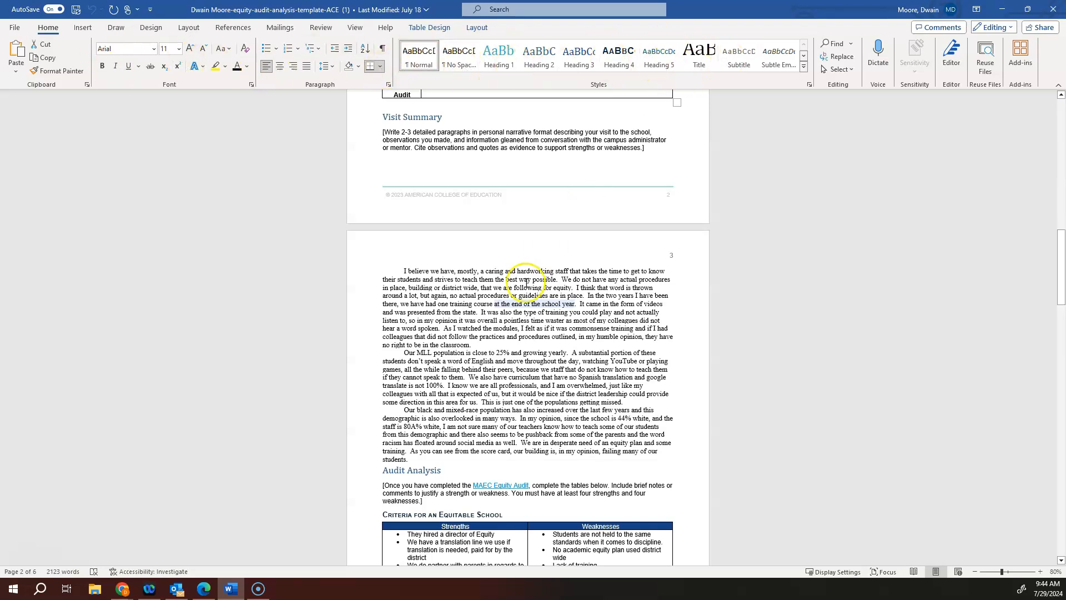
scroll(507, 283, up, 5)
scroll(507, 286, down, 4)
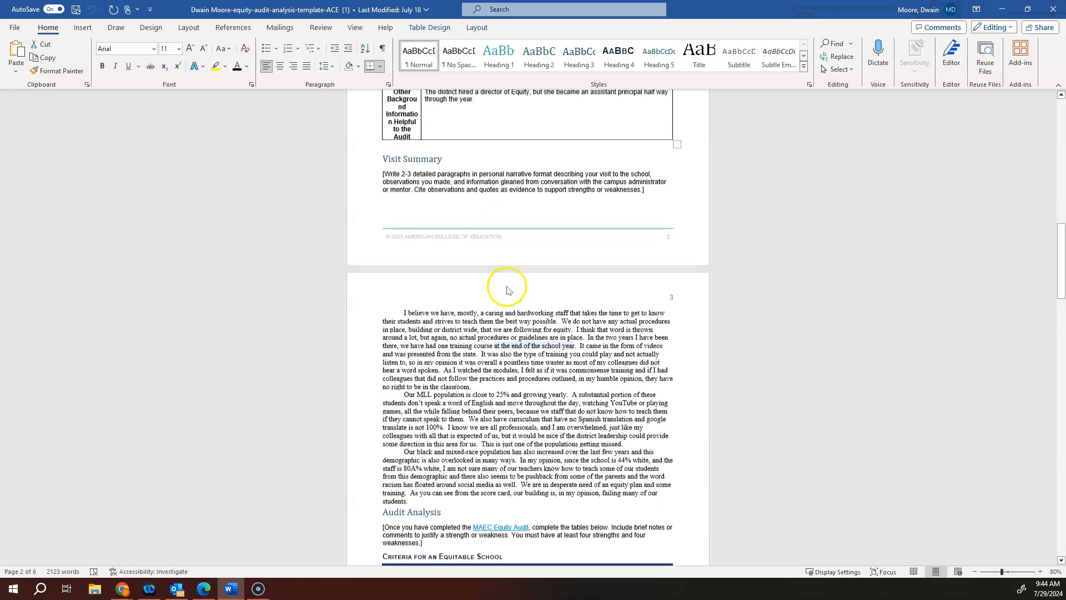
drag(580, 344, 509, 349)
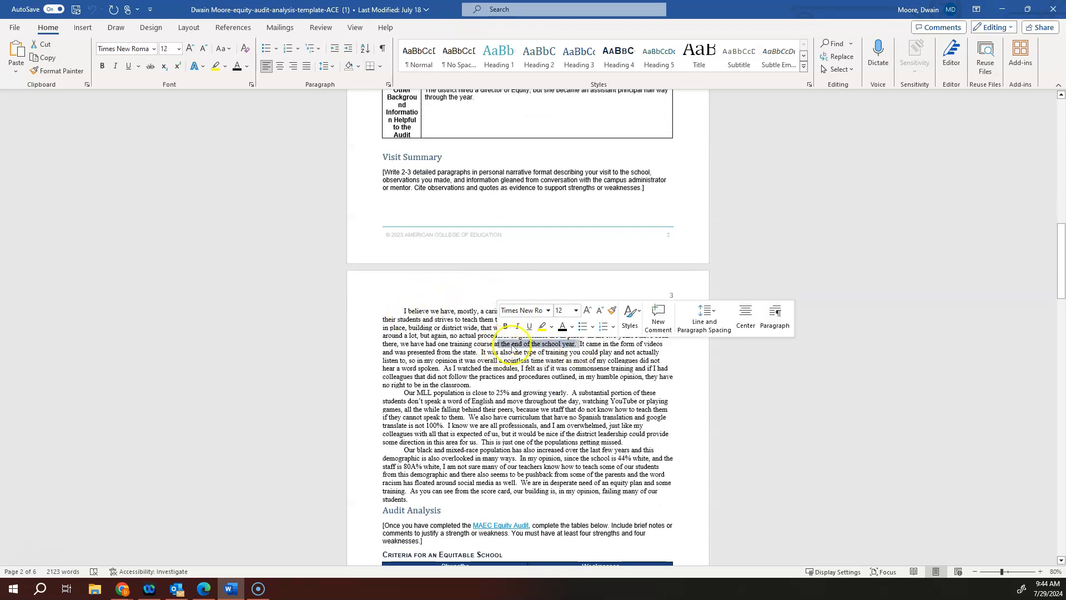
click(670, 368)
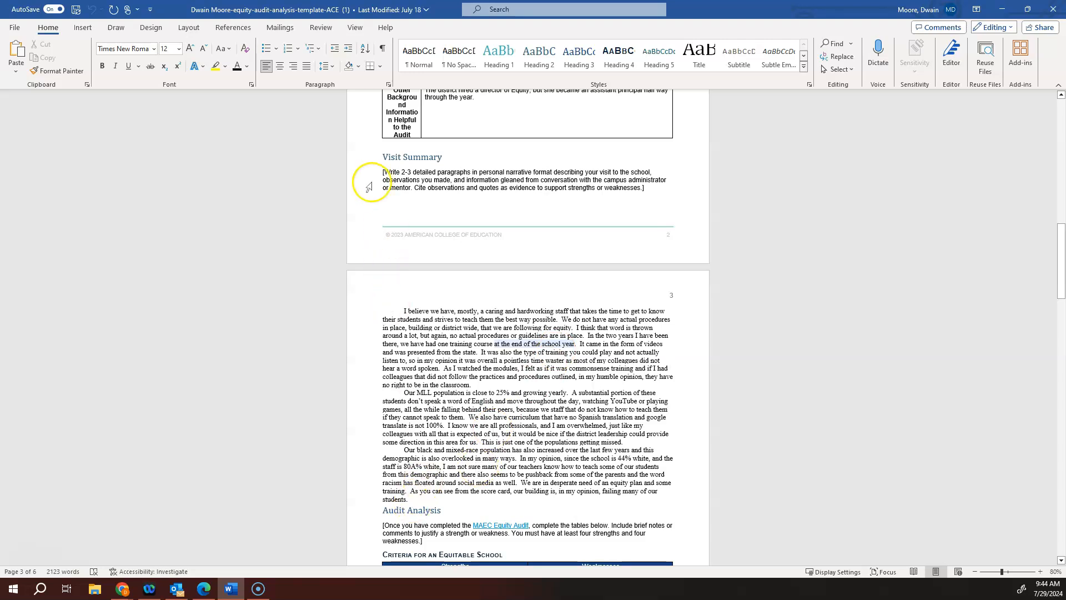
scroll(422, 411, up, 10)
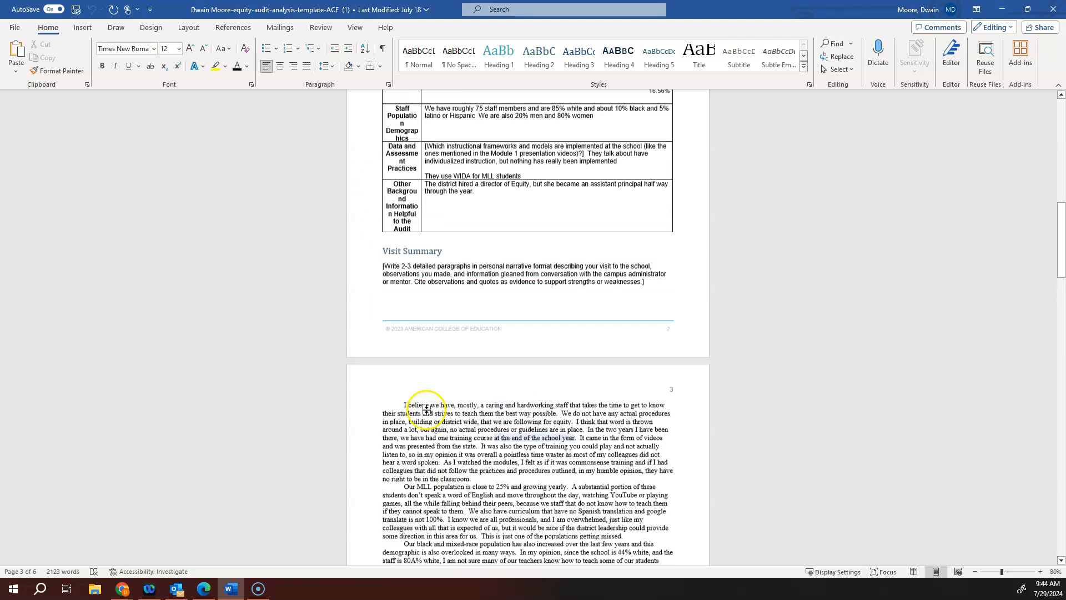
scroll(422, 411, up, 12)
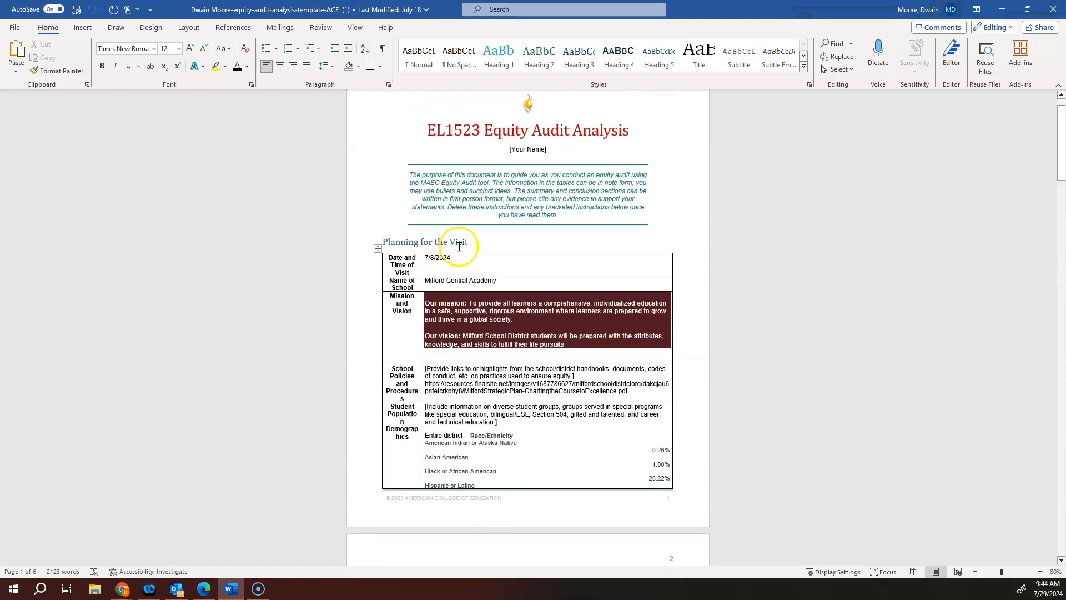
scroll(459, 245, down, 4)
scroll(450, 305, down, 3)
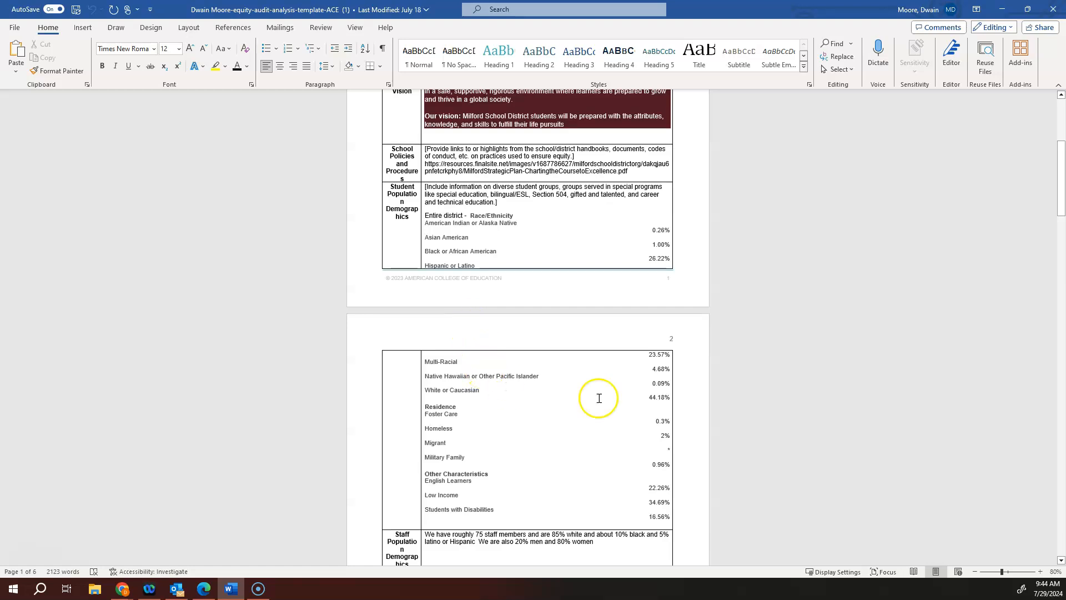
Copy the three Visit Summary narrative paragraphs above the Audit Analysis heading on page 3
drag(1060, 182, 1061, 261)
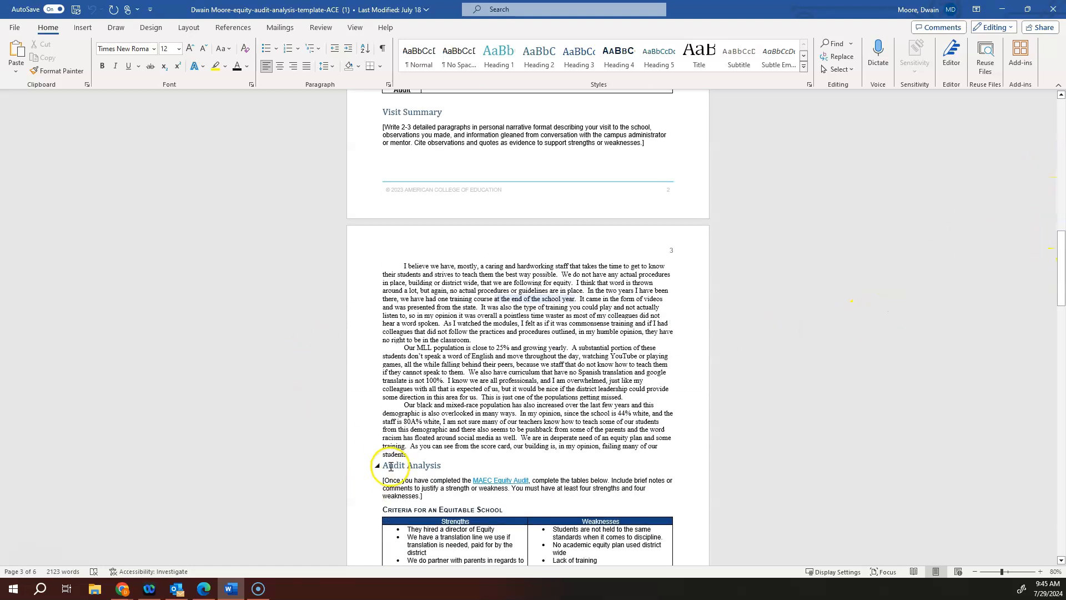
drag(410, 454, 374, 269)
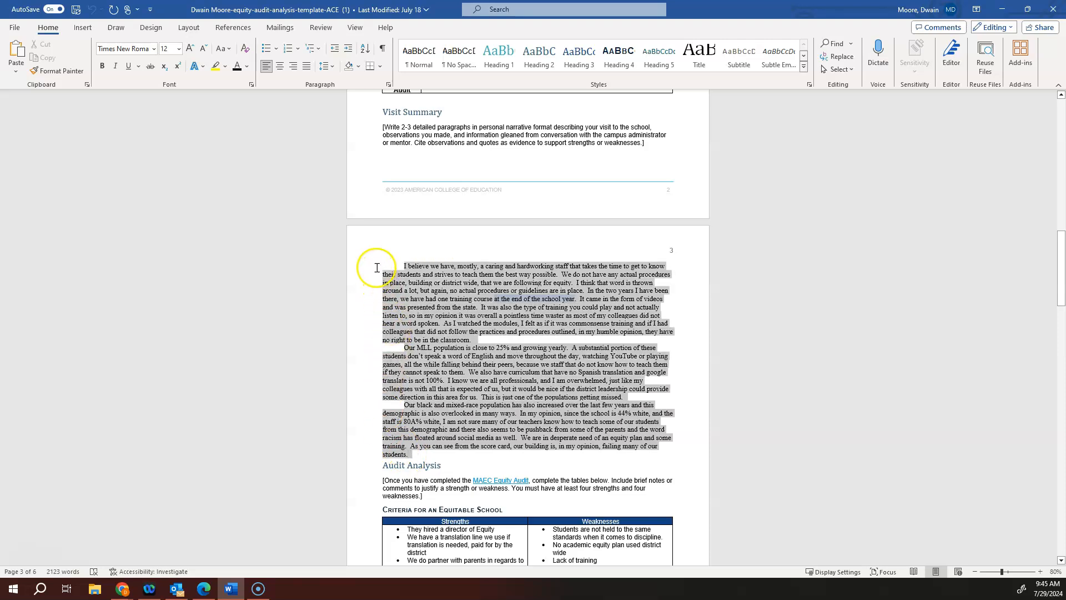
right_click(447, 275)
click(473, 336)
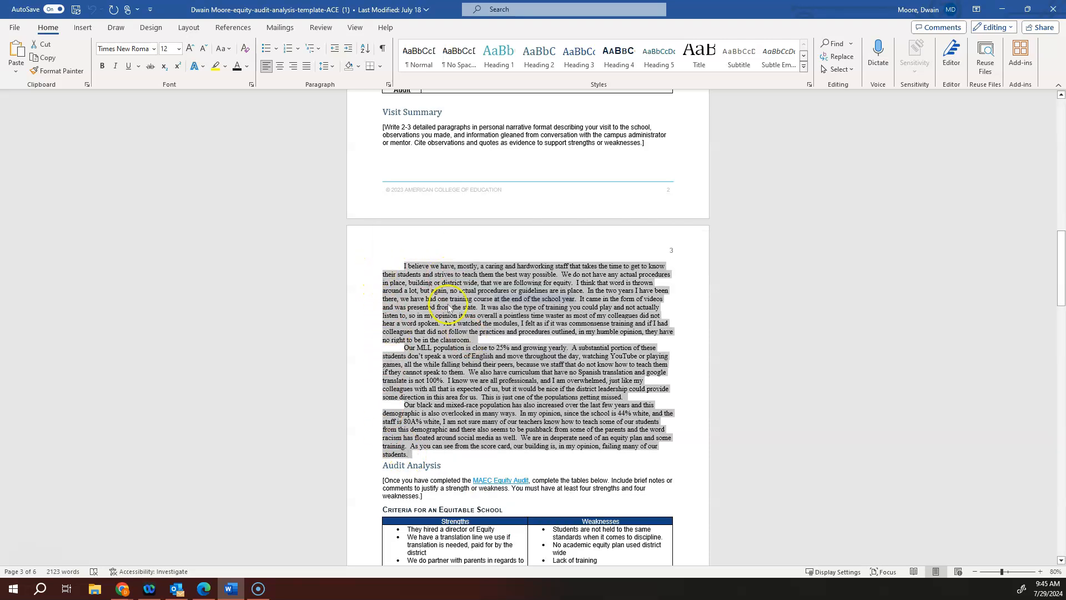
Return to Canvas in the browser, open Microsoft 365 through ACE Links and dismiss the Microsoft Feed introduction
click(1002, 9)
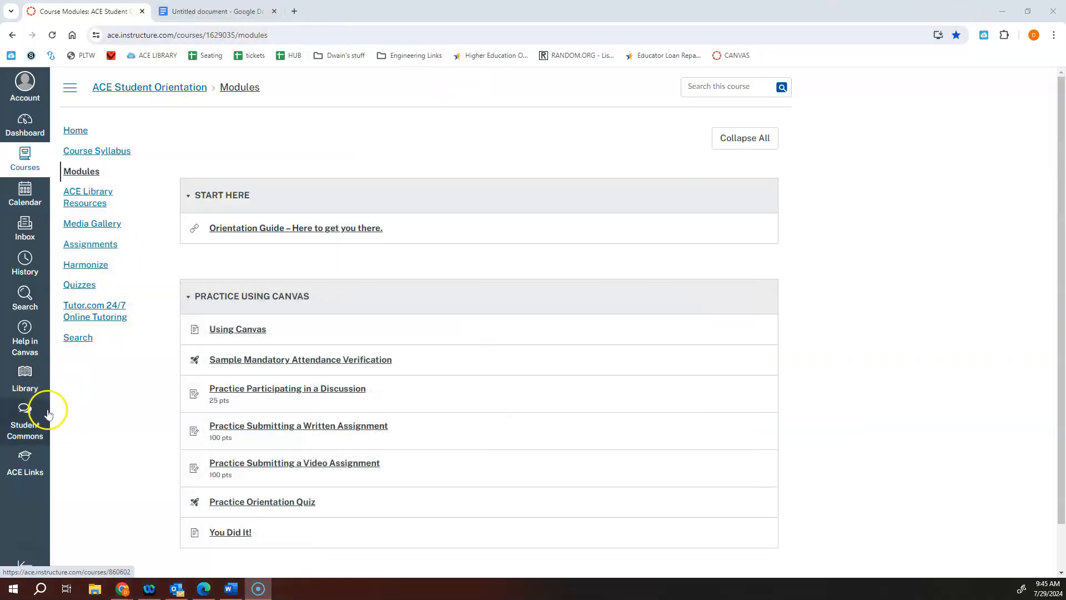
click(37, 470)
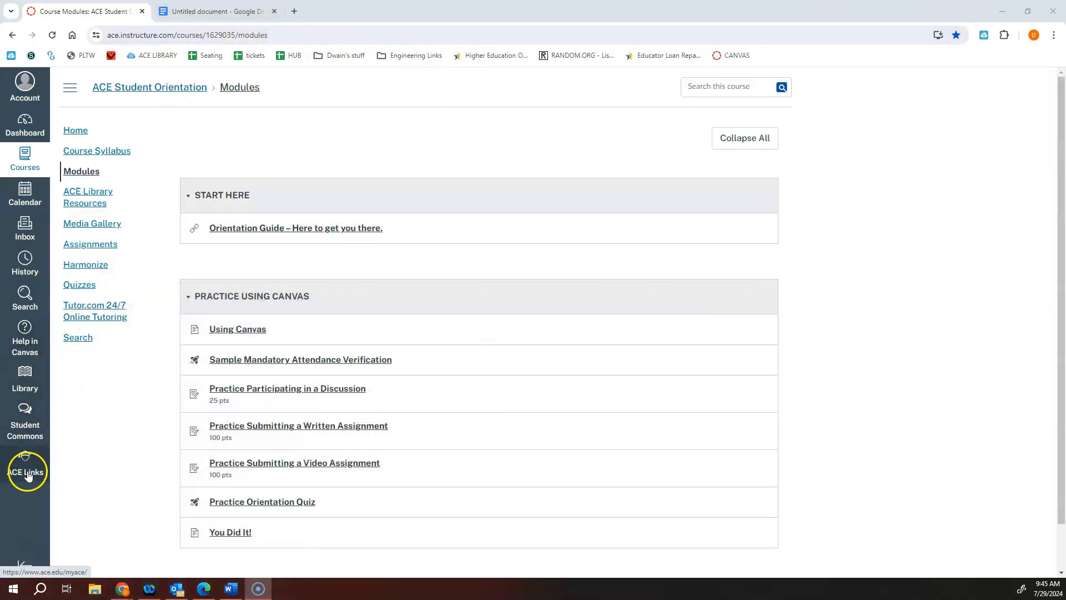
click(98, 143)
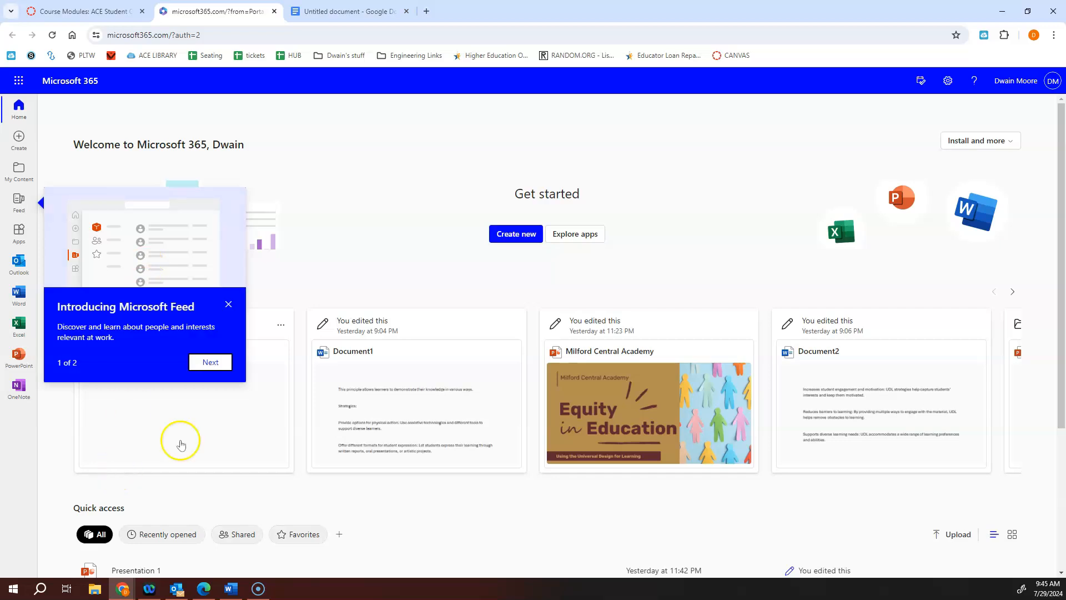
click(228, 300)
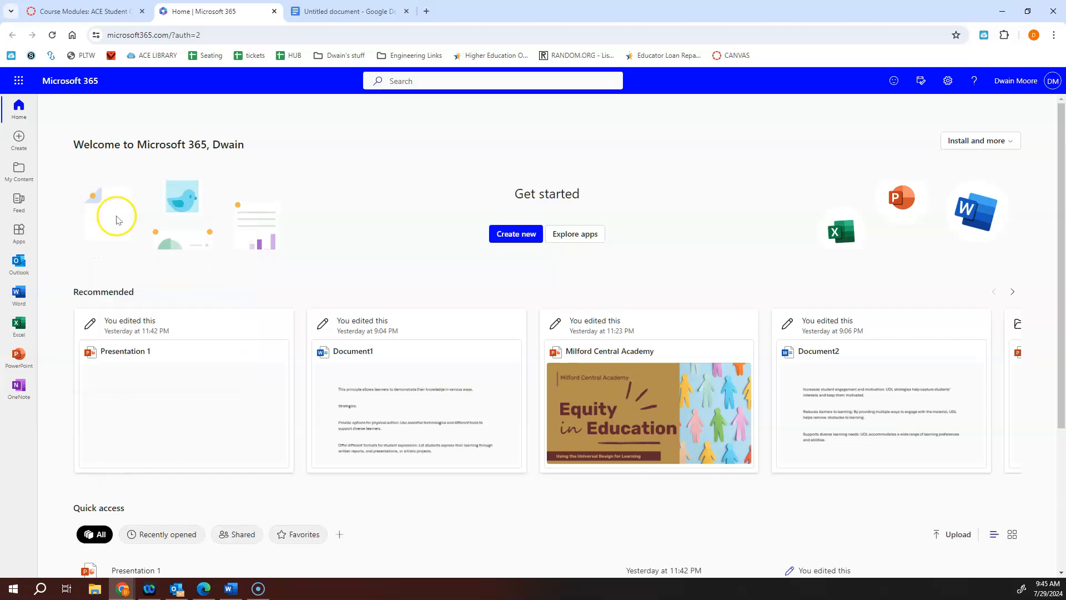
Create a blank document in Word for the web and paste the copied narrative paragraphs into it
click(19, 293)
click(122, 173)
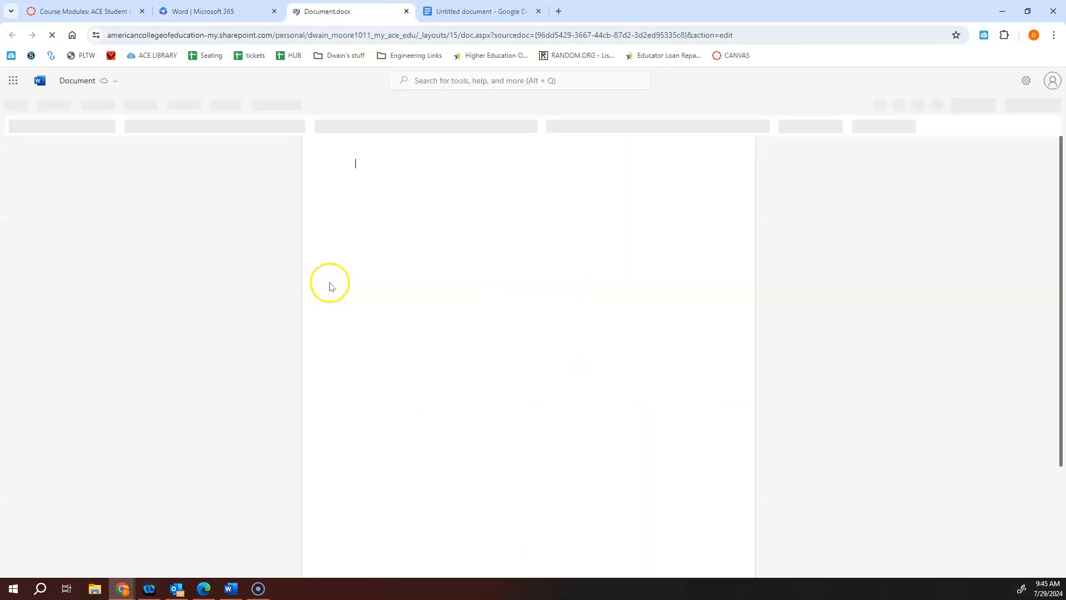
click(372, 206)
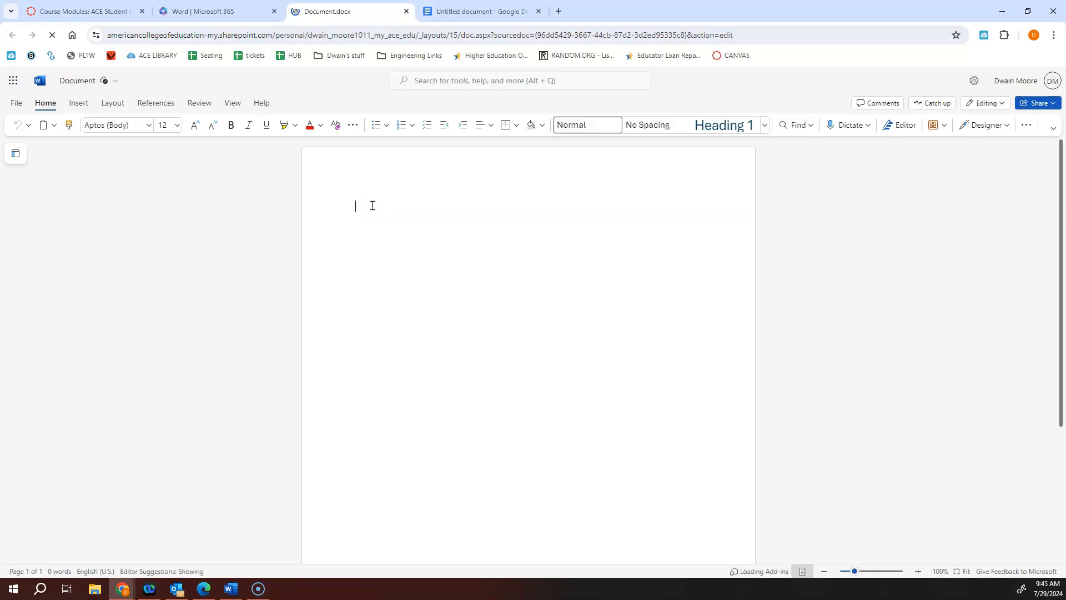
right_click(356, 211)
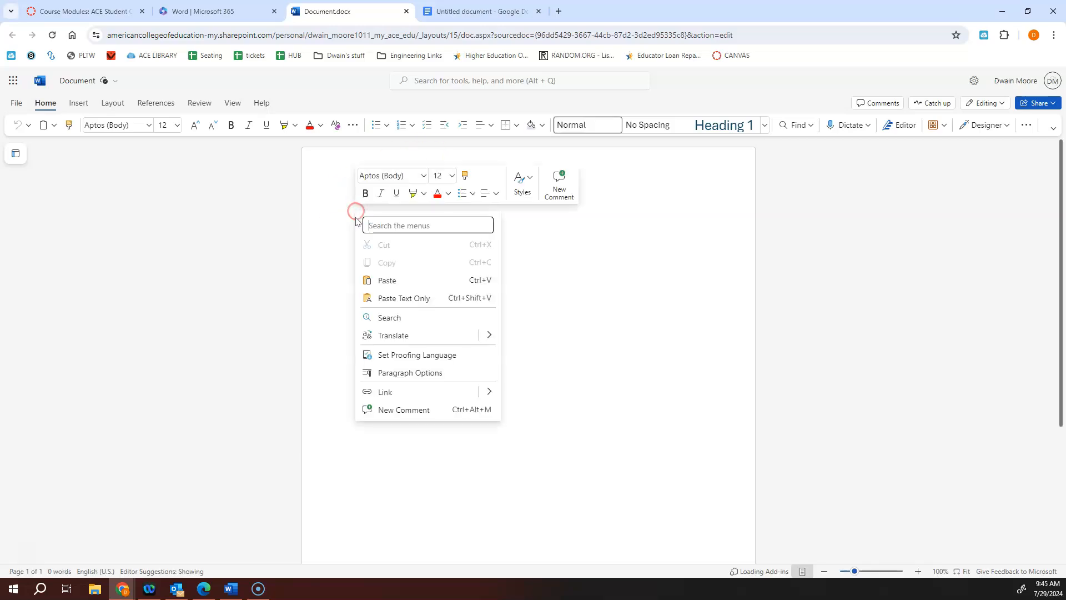
click(372, 280)
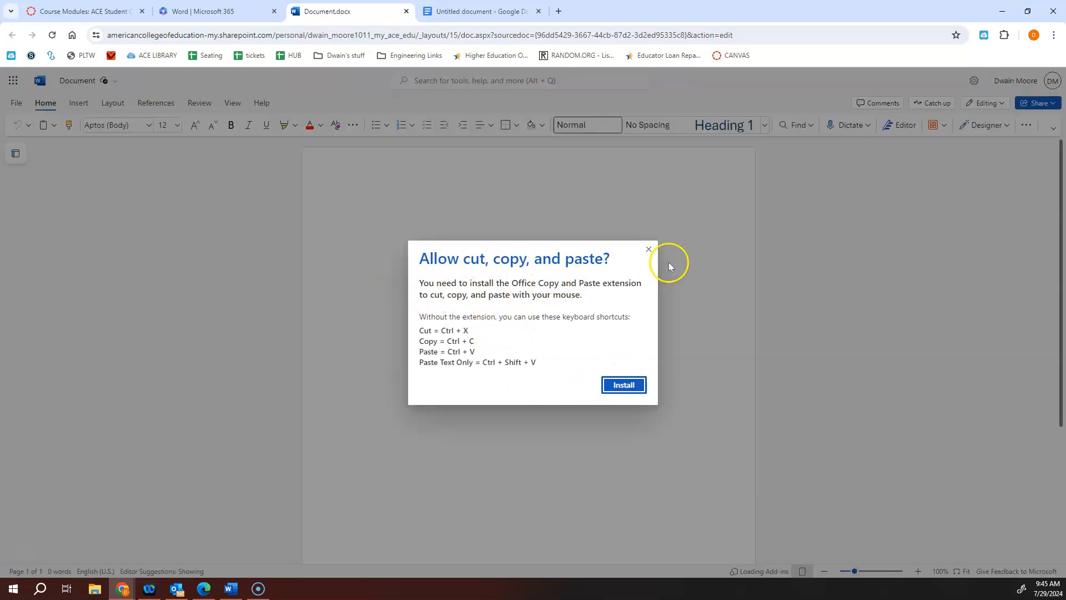
click(650, 249)
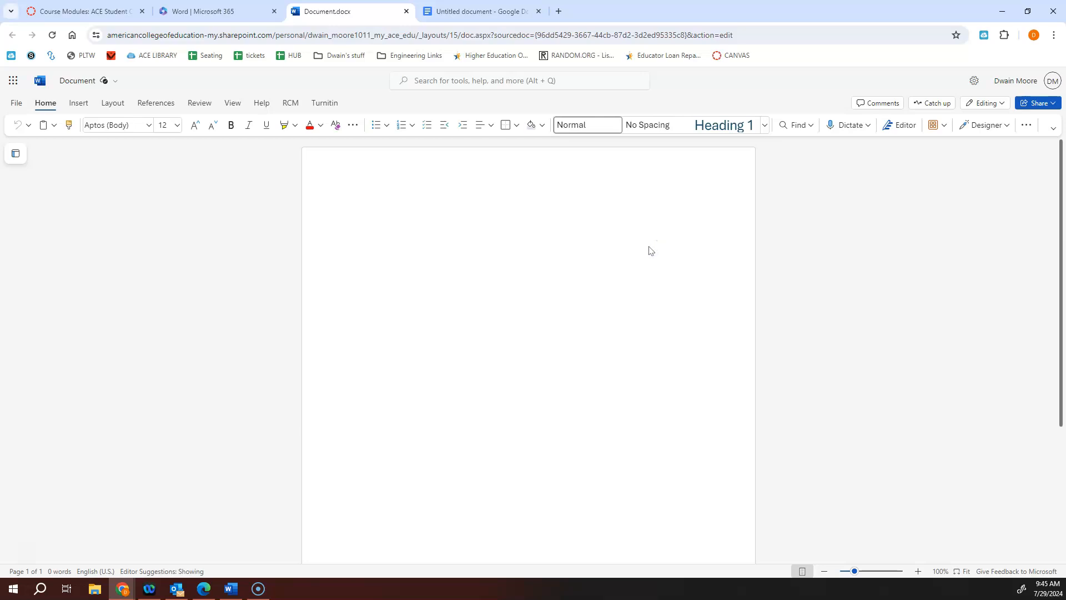
key(ctrl+v)
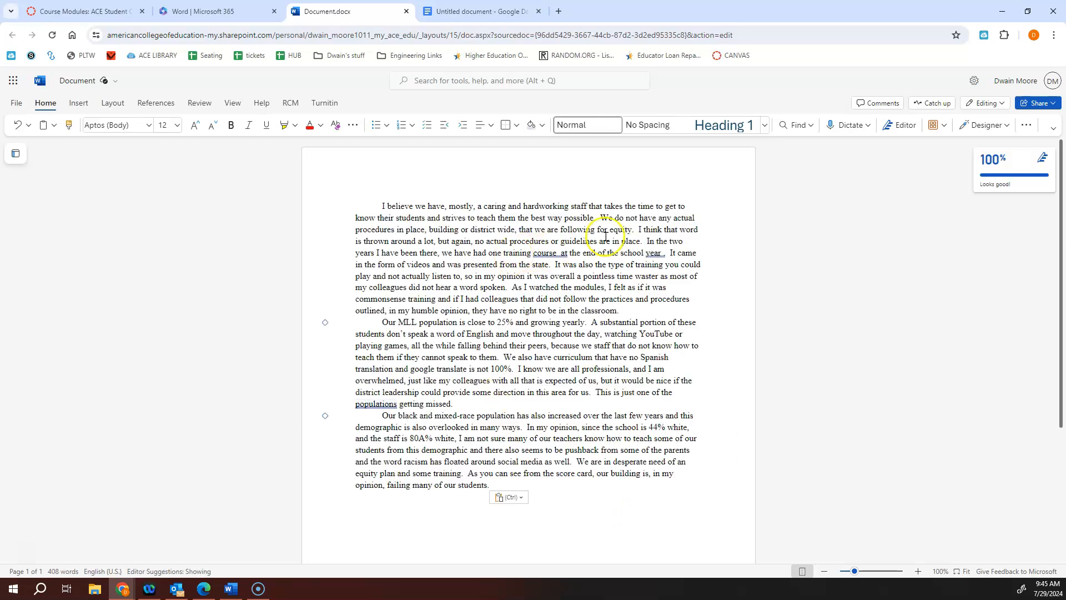
Run a Turnitin Draft Coach similarity check on the pasted text and open the details of the matching source
click(323, 105)
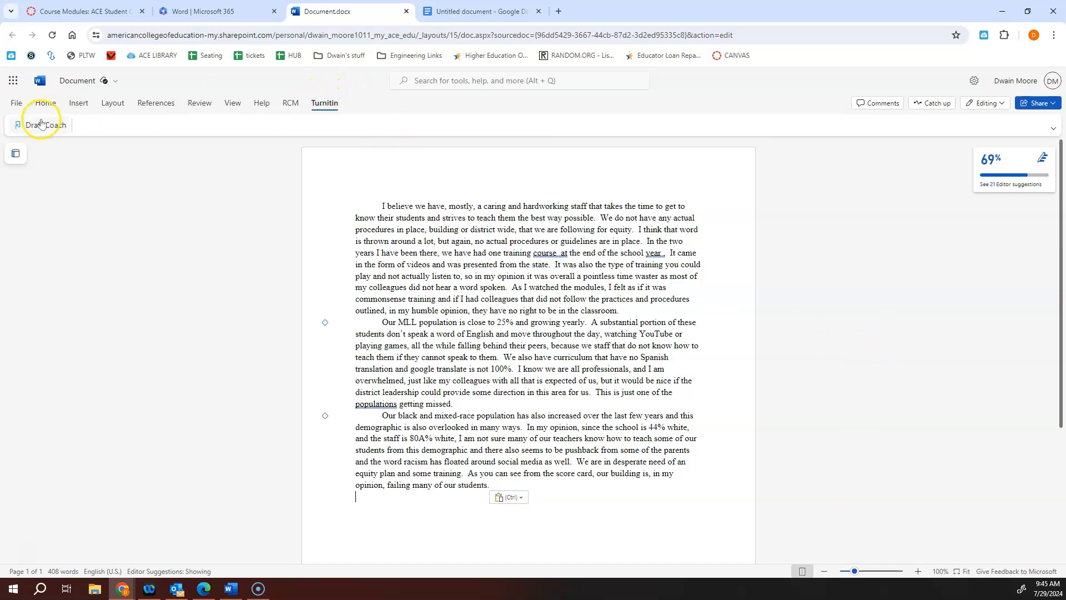
click(42, 123)
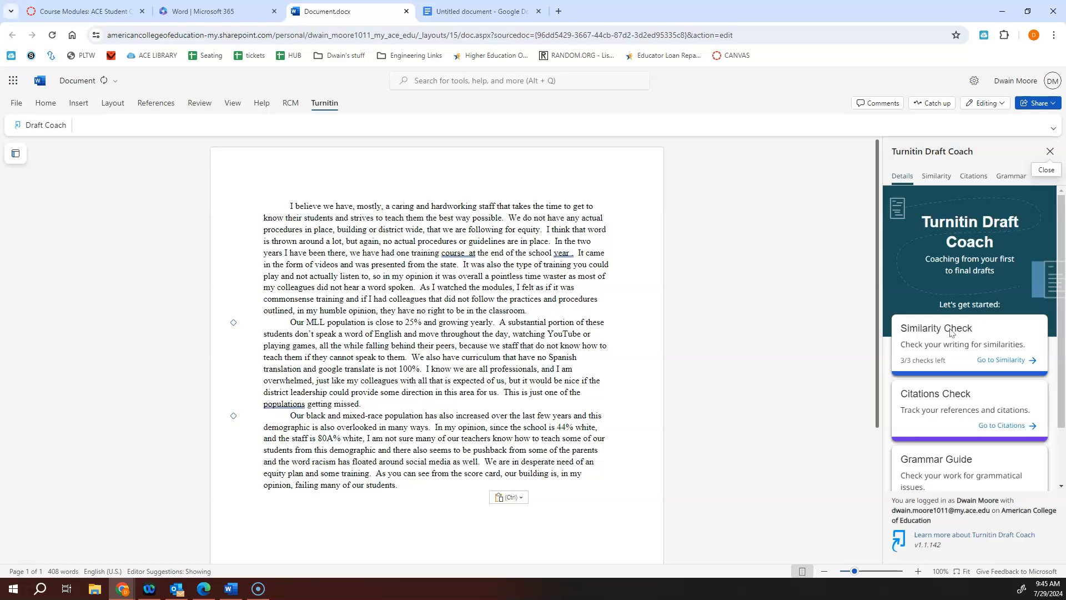
click(1003, 359)
click(972, 449)
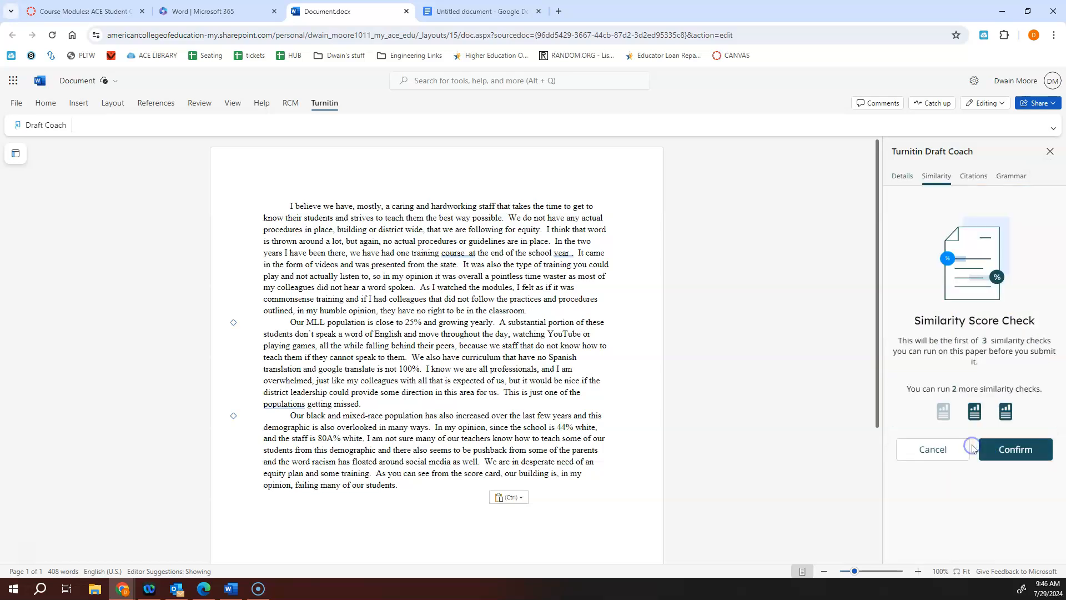
click(1011, 447)
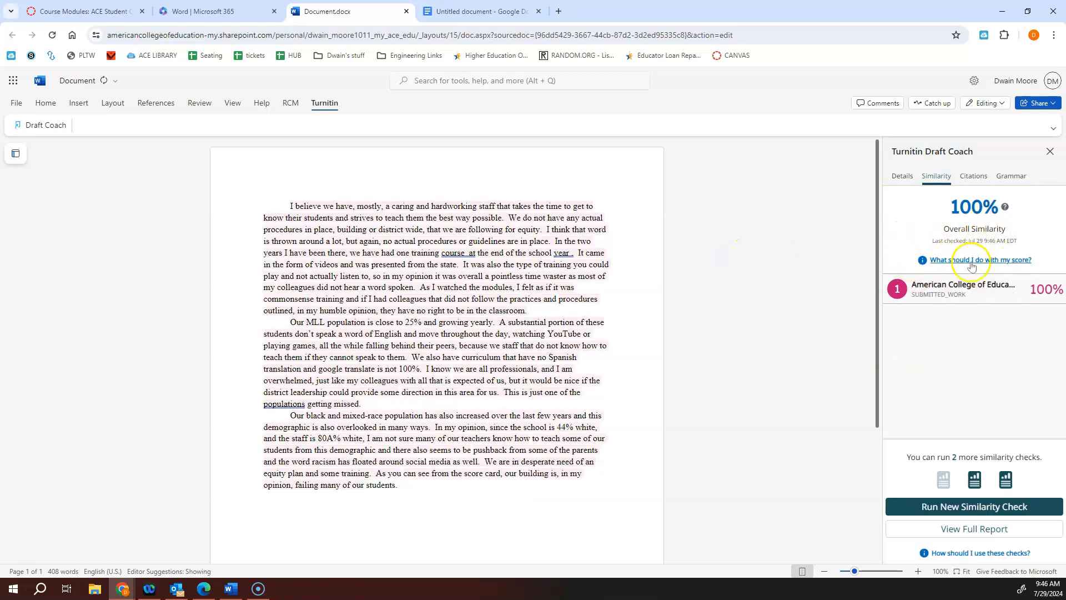
click(932, 297)
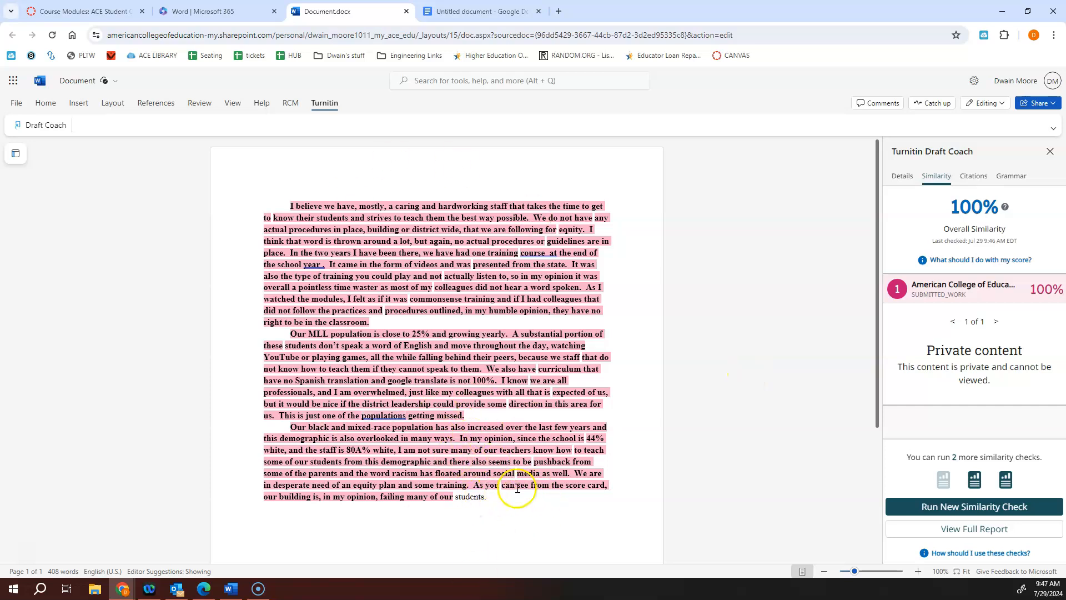
Copy all three checked paragraphs from the online document
drag(461, 491, 258, 221)
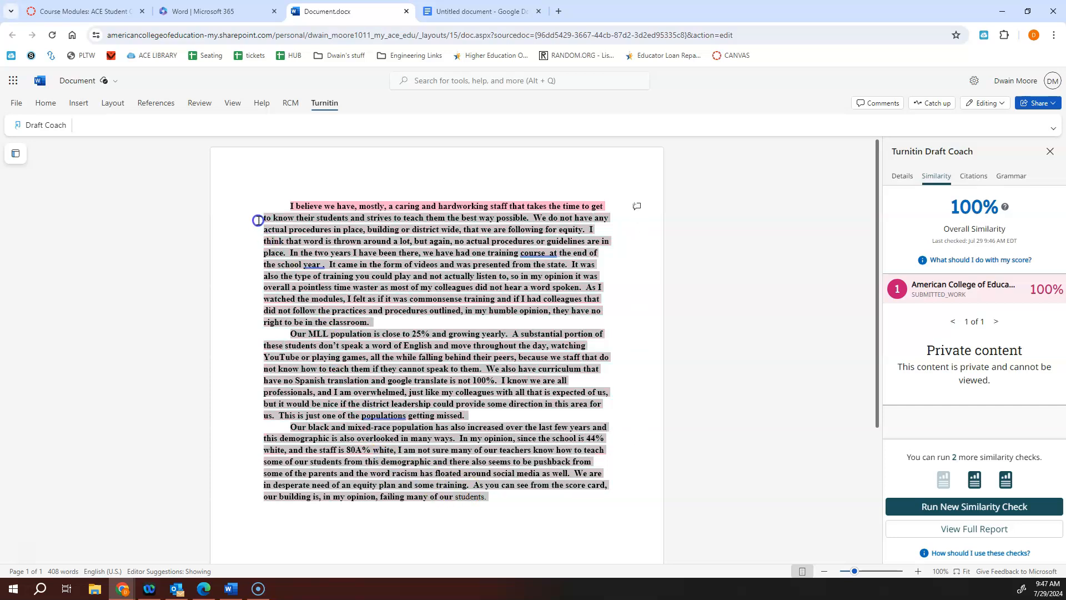
right_click(298, 209)
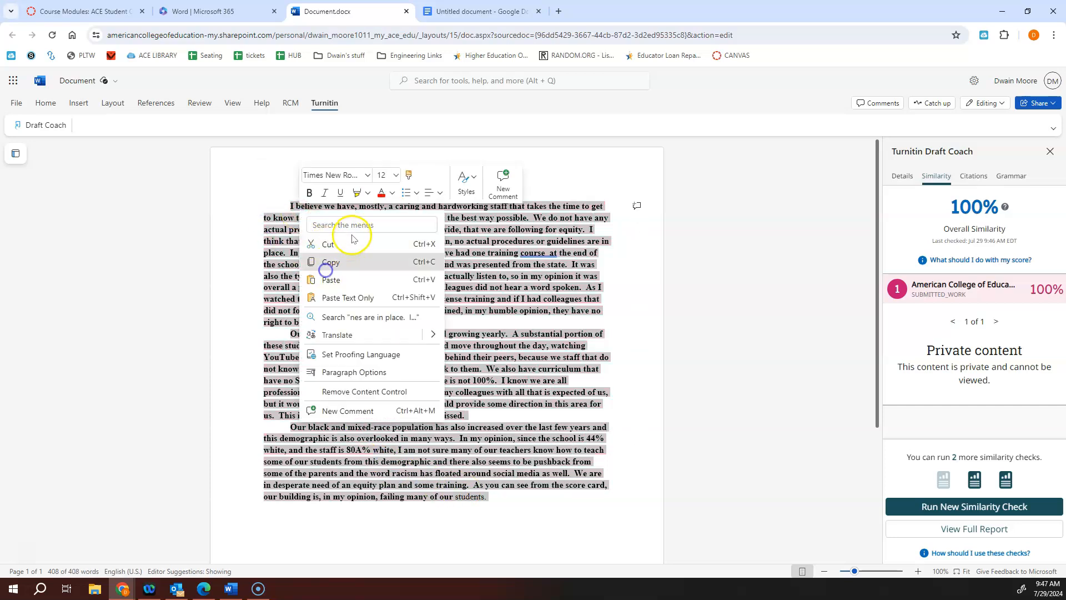
click(329, 262)
Switch to the desktop Word audit document and replace the three selected narrative paragraphs with the copied text, keeping text only
click(231, 589)
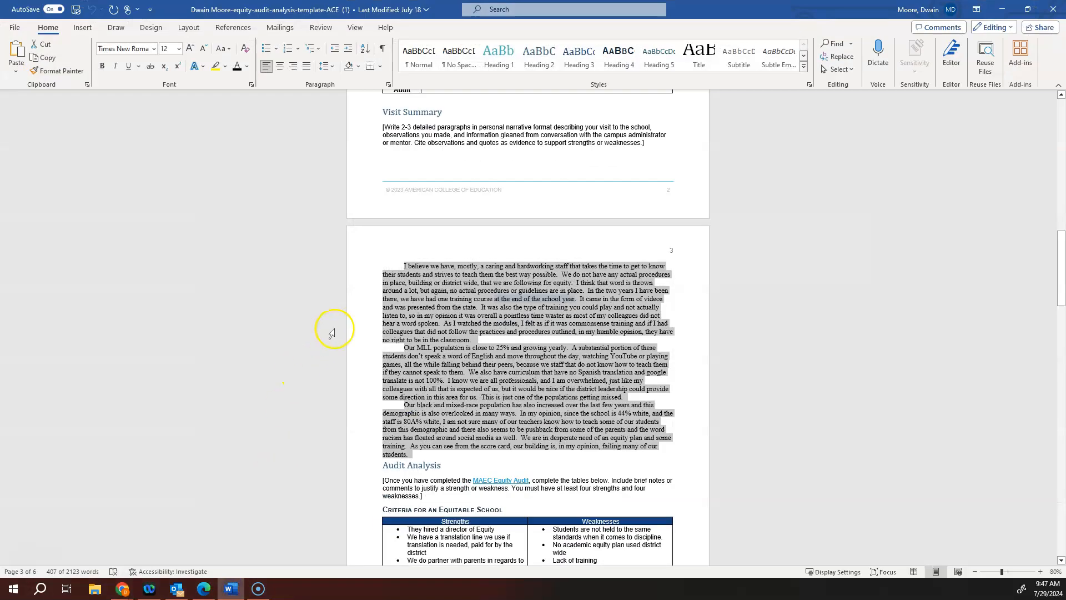
right_click(414, 278)
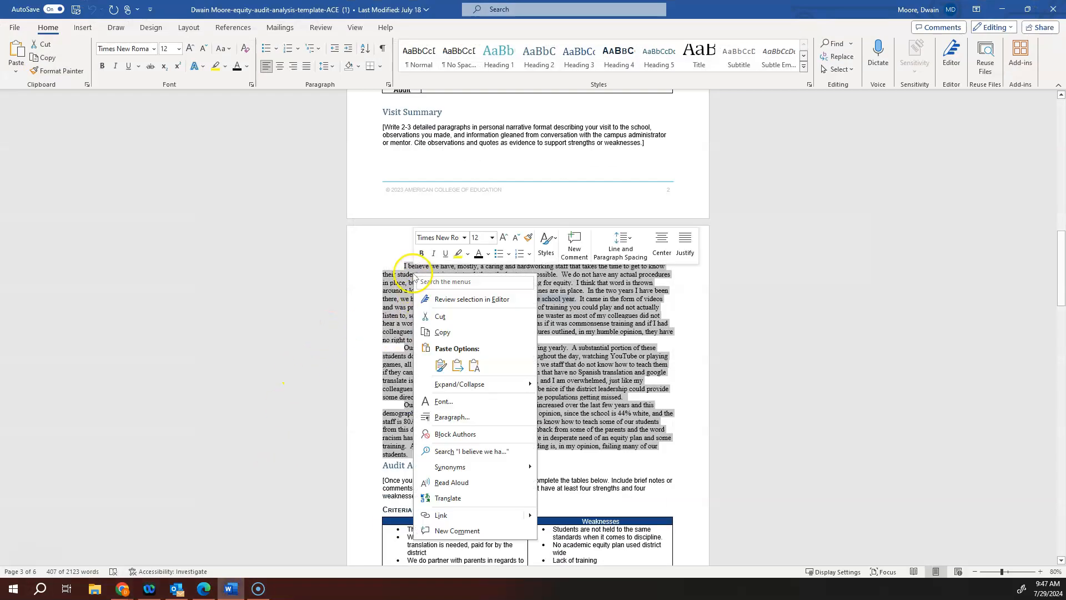
click(441, 367)
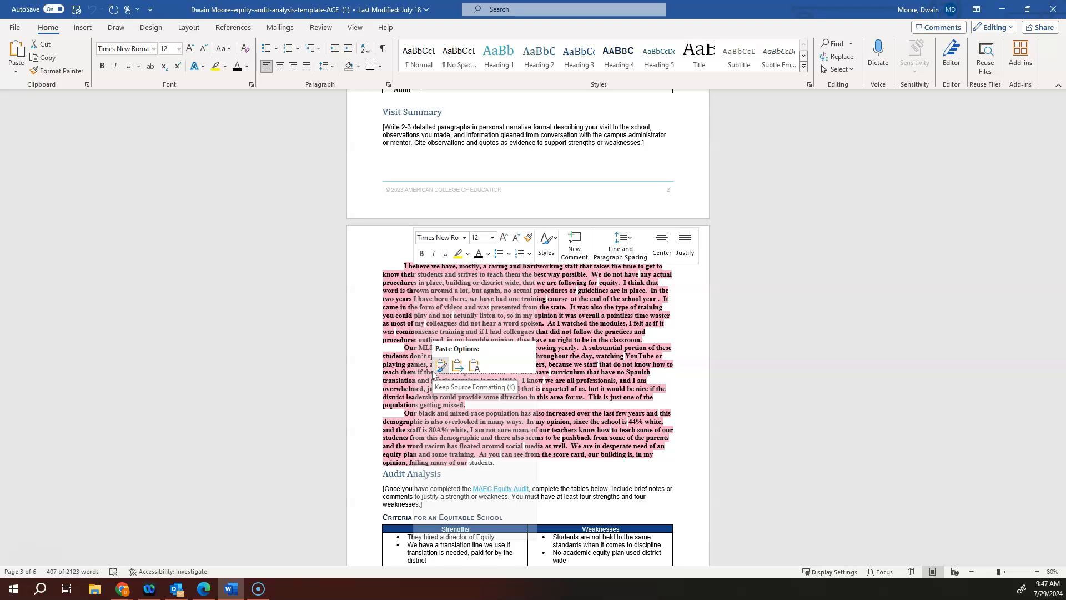
click(456, 367)
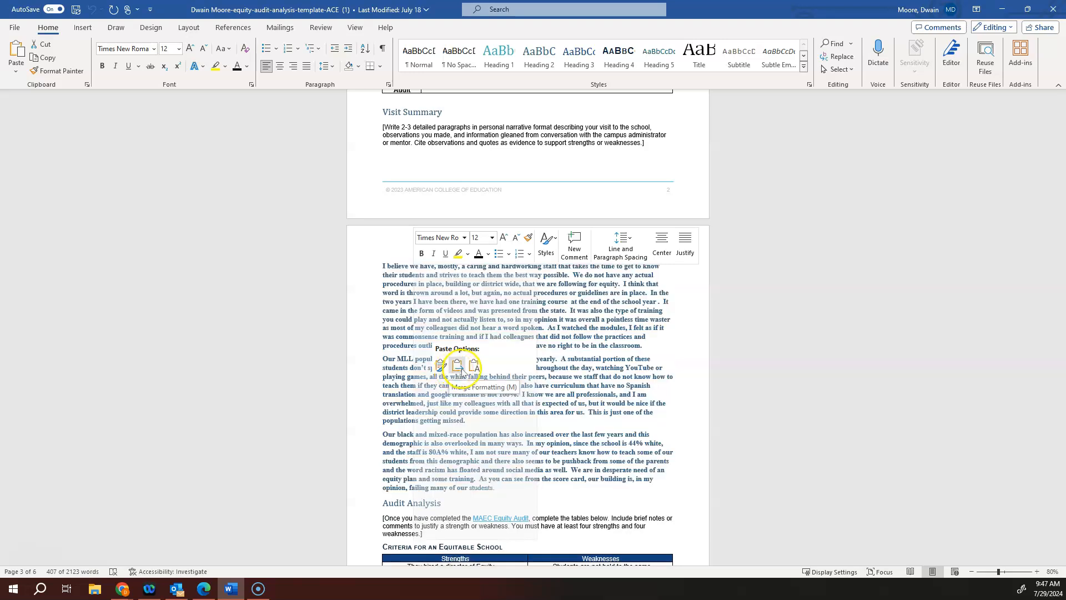
click(475, 368)
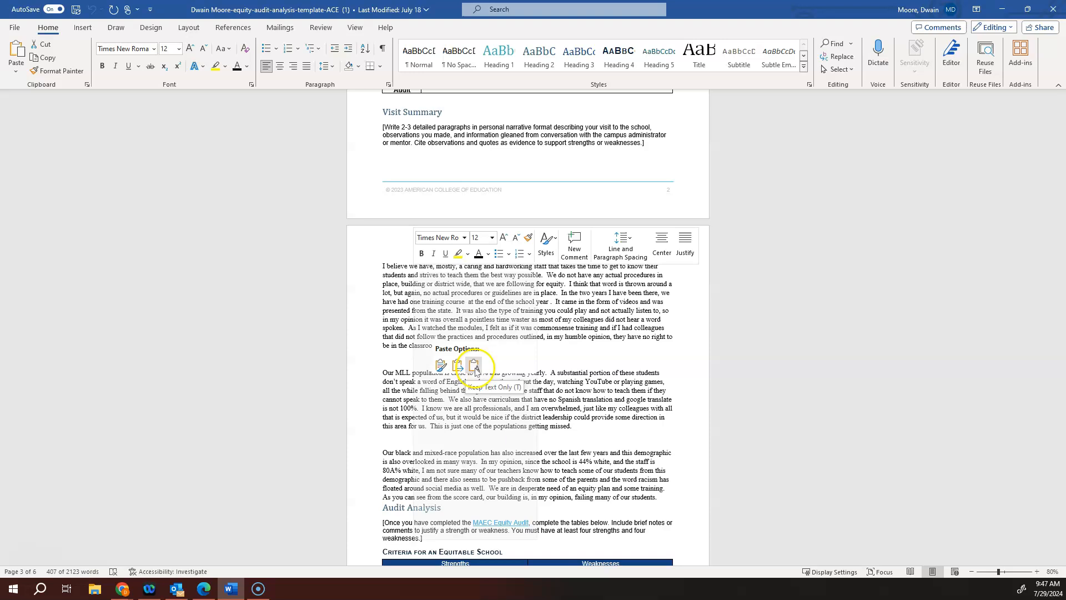
click(475, 368)
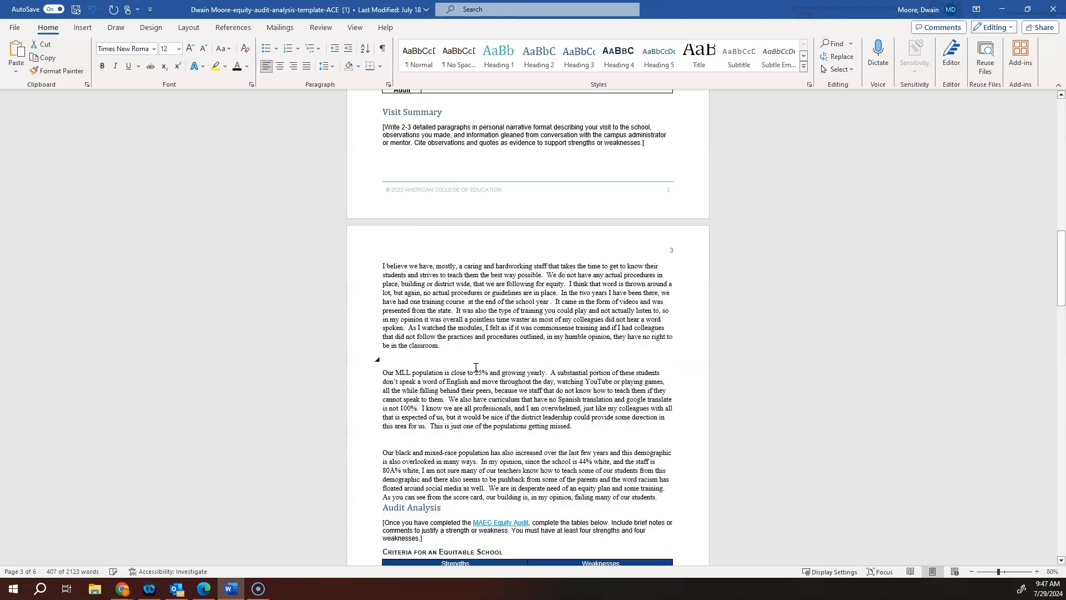
click(402, 284)
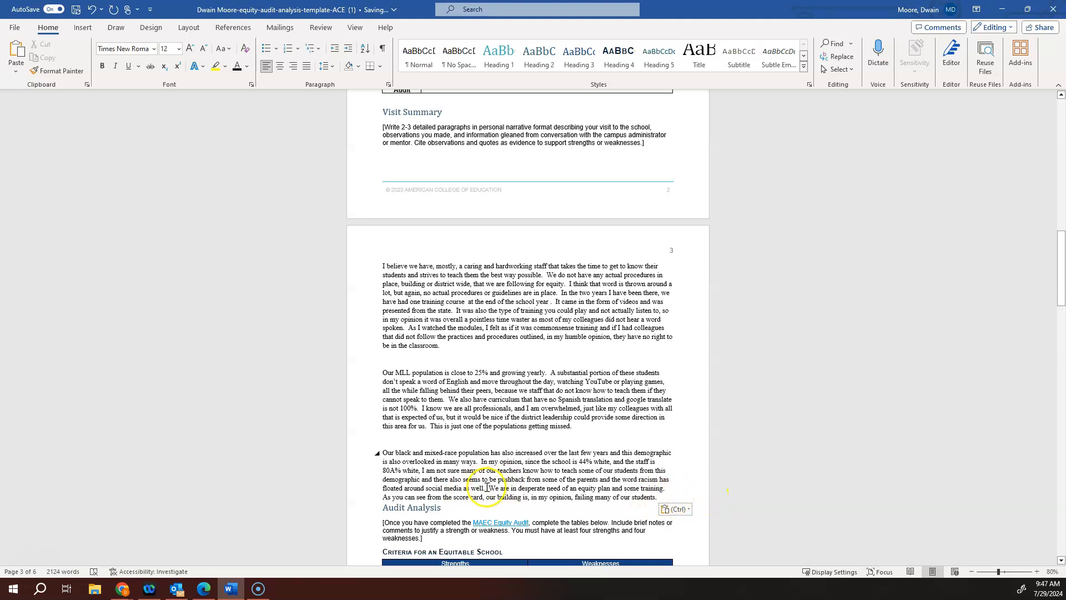
click(442, 275)
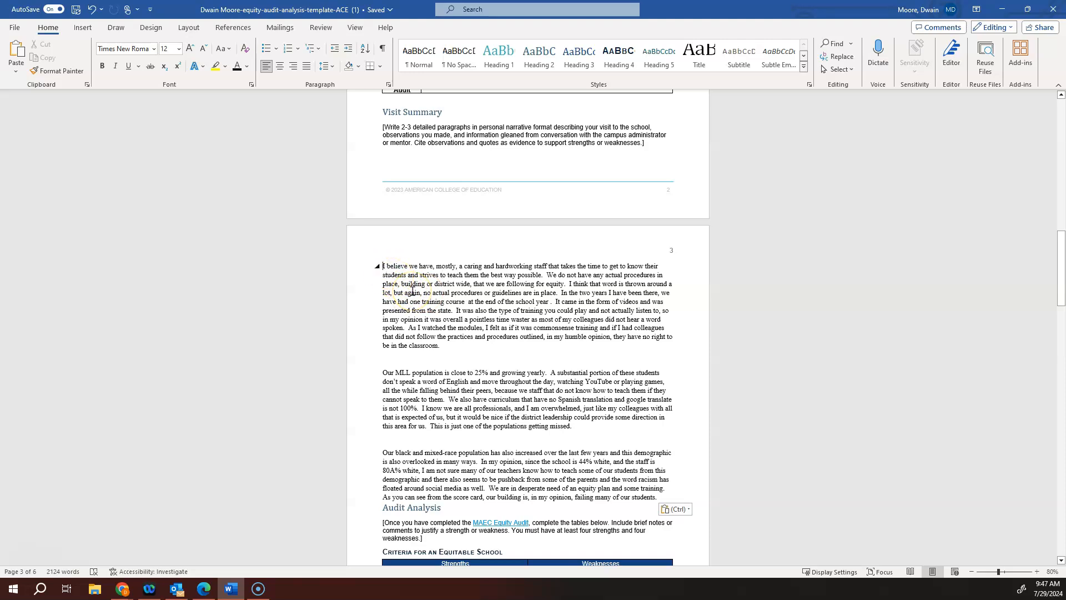
Indent the first line of the first pasted narrative paragraph and close the audit document
key(Tab)
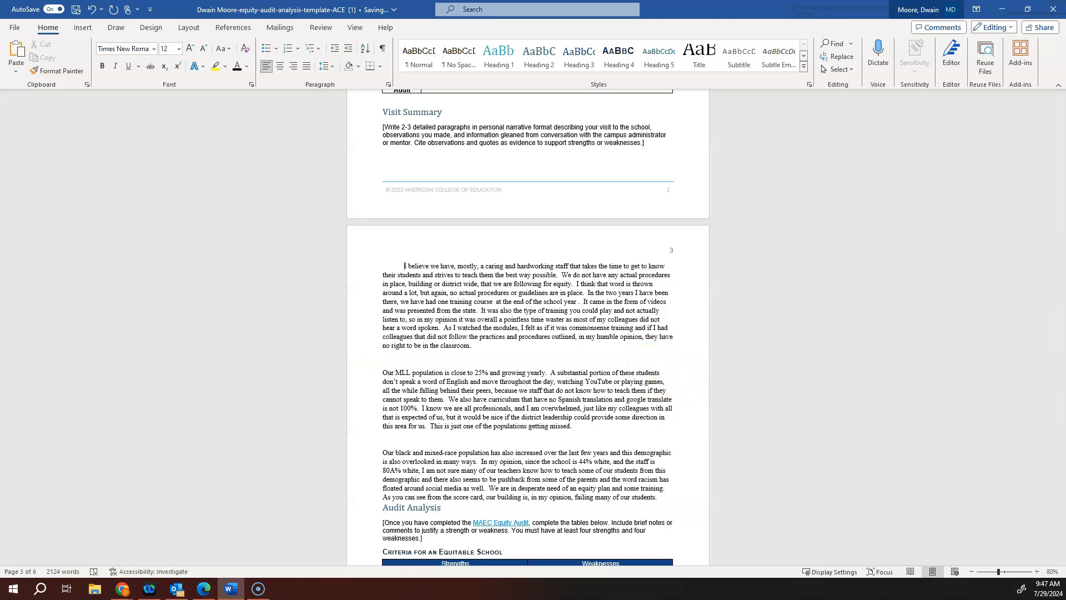
click(1051, 9)
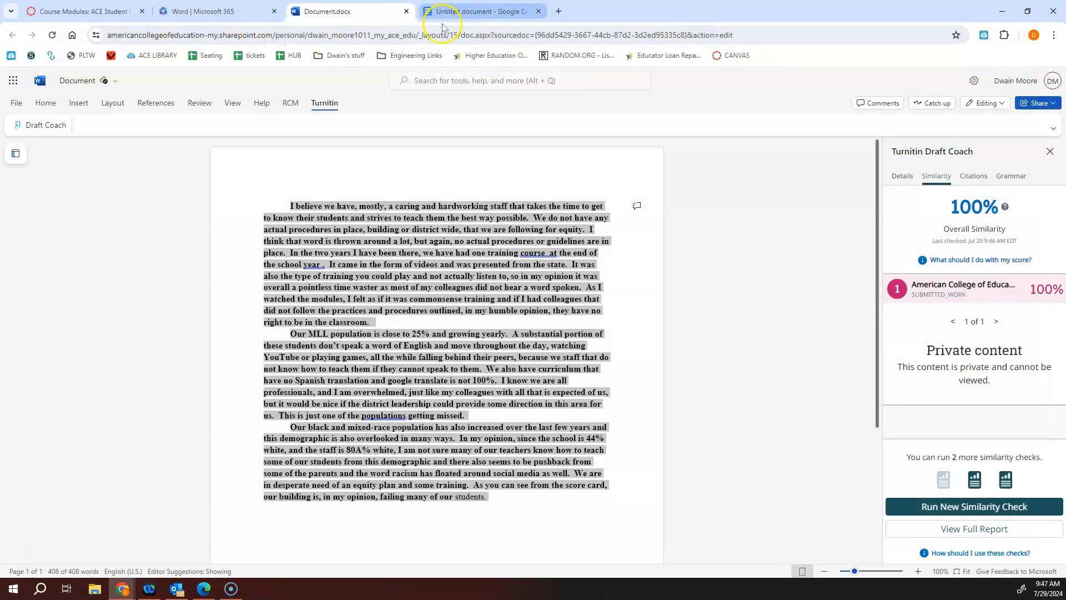
Switch to the untitled Google Docs document and look through its text on articulating a vision for equity
click(463, 12)
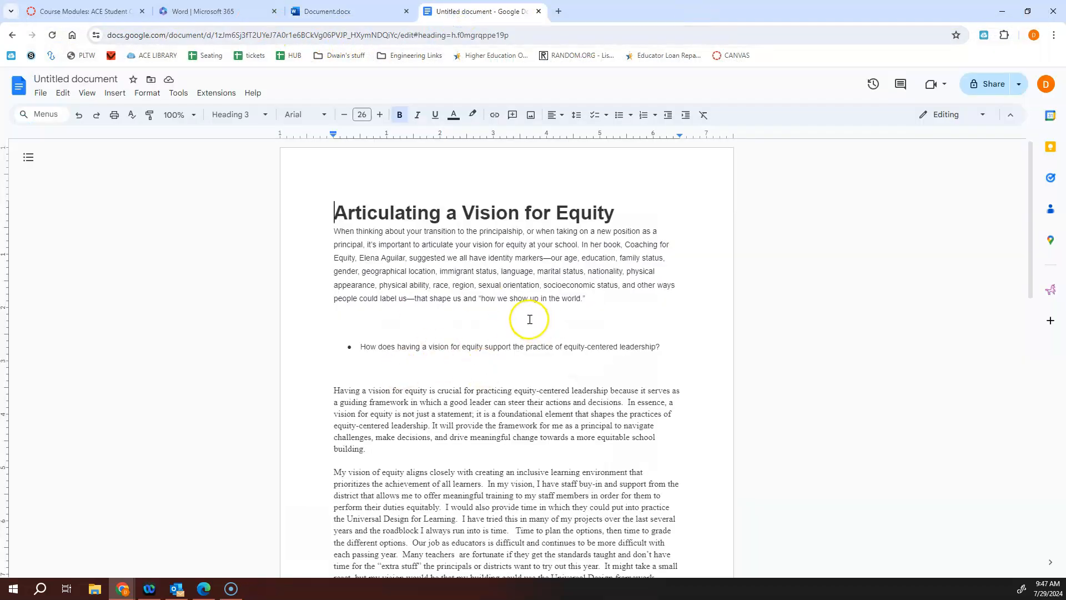
scroll(525, 324, down, 3)
scroll(526, 323, down, 5)
scroll(523, 322, up, 8)
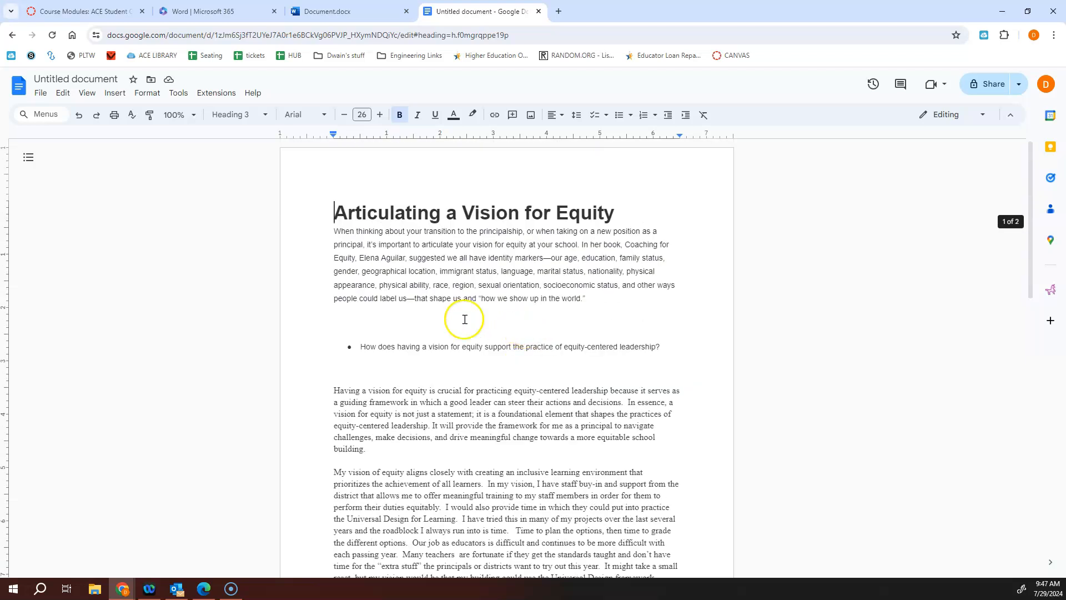
Return to the Word for the web document and delete all three checked paragraphs
click(210, 12)
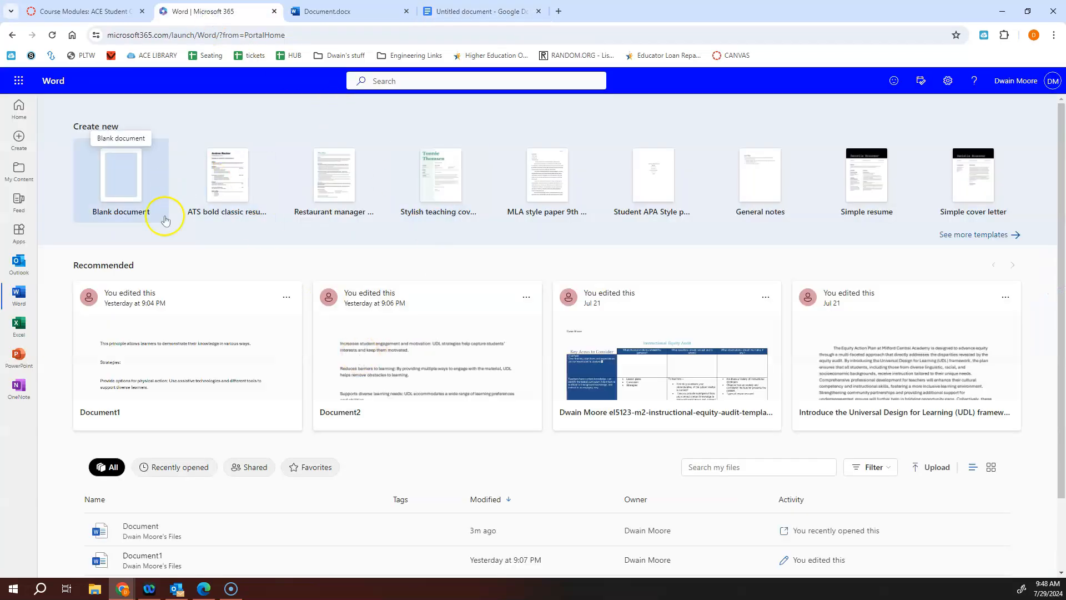
click(352, 11)
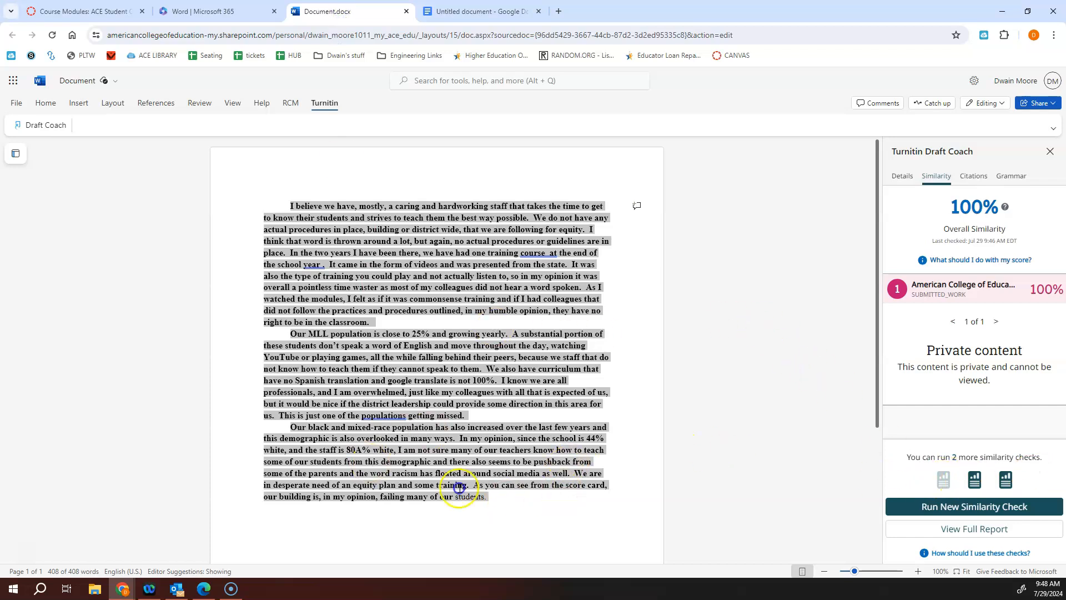
key(BackSpace)
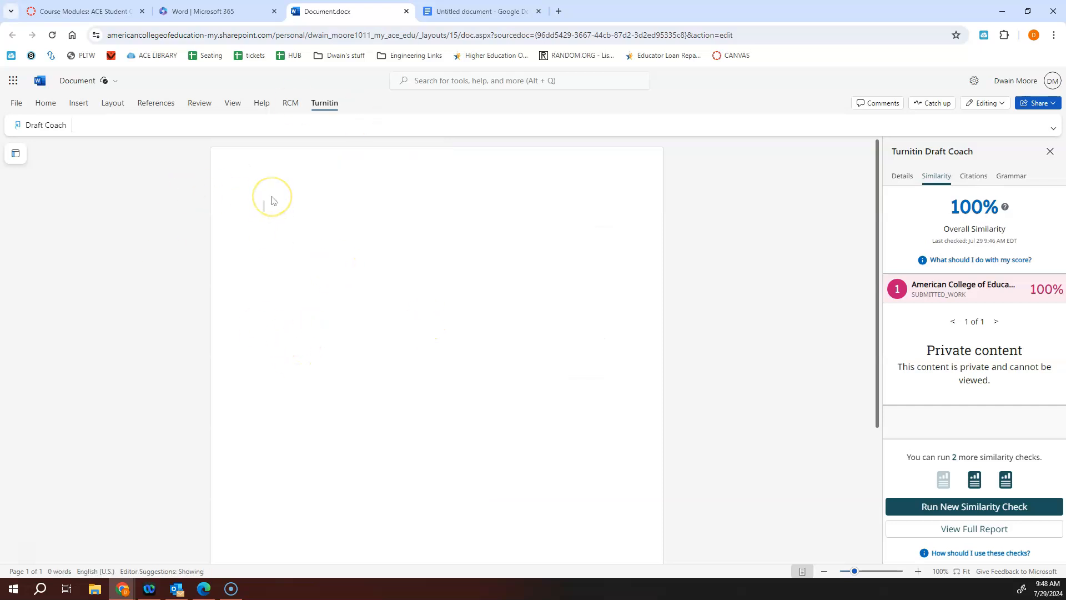
click(891, 506)
click(1064, 444)
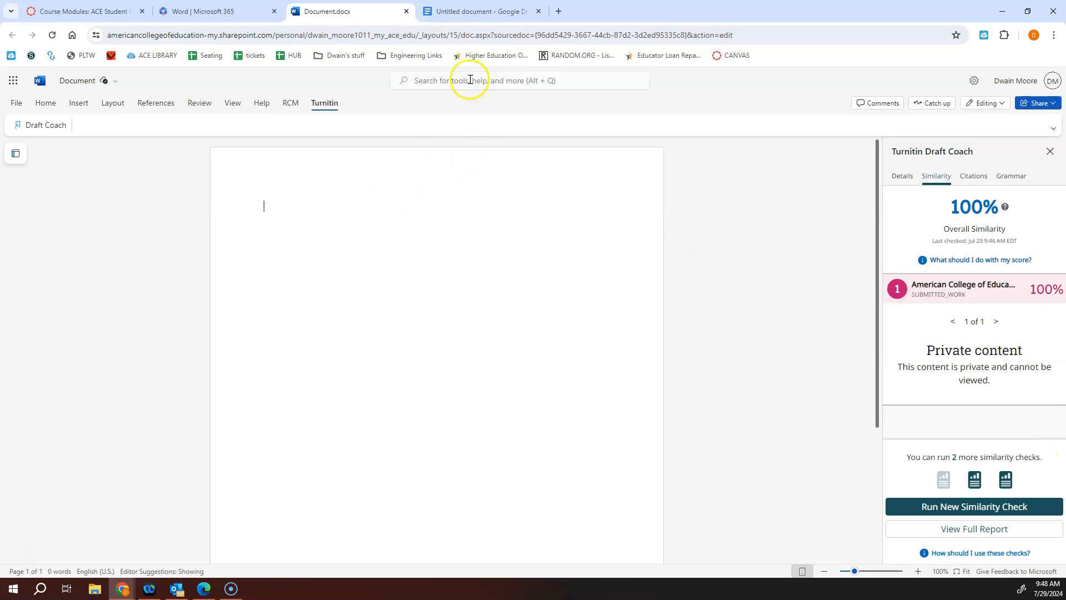